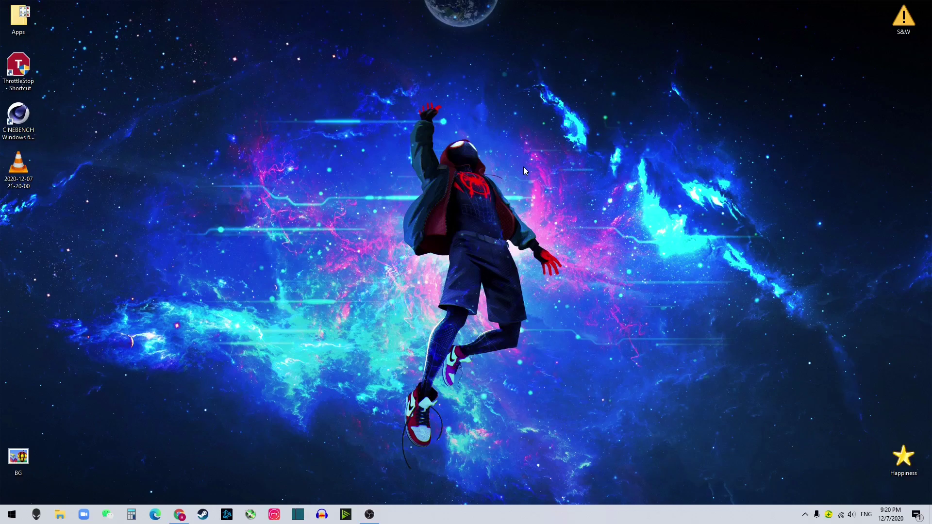
# Move the recording file icon down and regroup the ThrottleStop and Cinebench shortcuts into their own column
pyautogui.moveTo(18, 168); pyautogui.dragTo(18, 267)
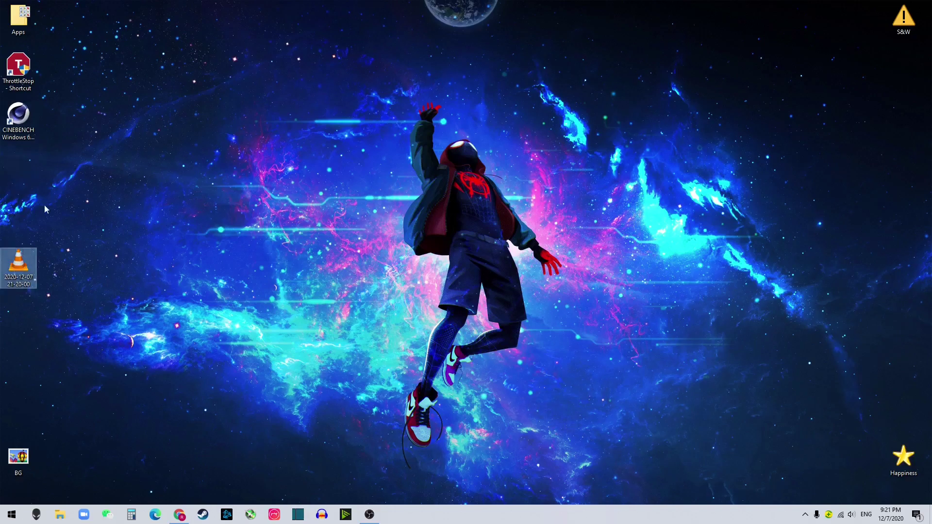
pyautogui.moveTo(55, 57); pyautogui.dragTo(55, 146)
pyautogui.moveTo(18, 117); pyautogui.dragTo(137, 141)
pyautogui.click(81, 104)
pyautogui.moveTo(51, 168); pyautogui.dragTo(132, 165)
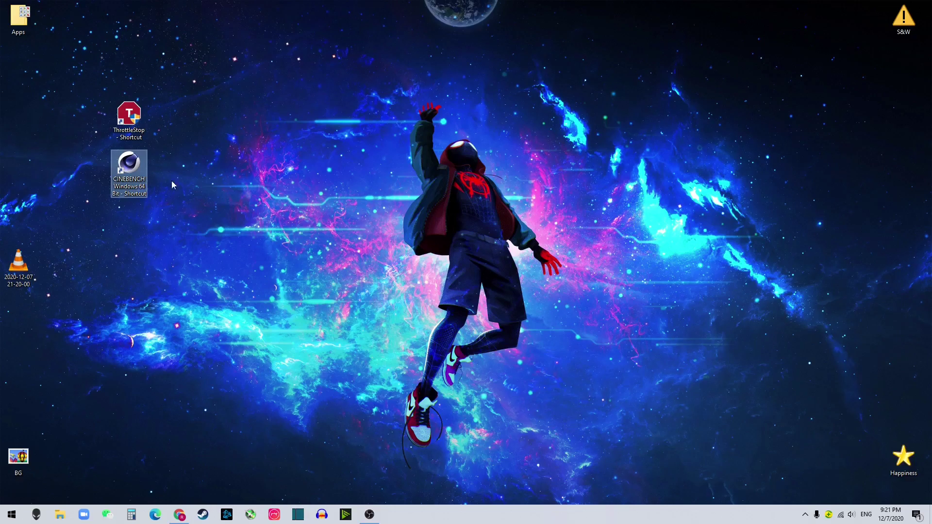
pyautogui.moveTo(171, 181); pyautogui.dragTo(80, 87)
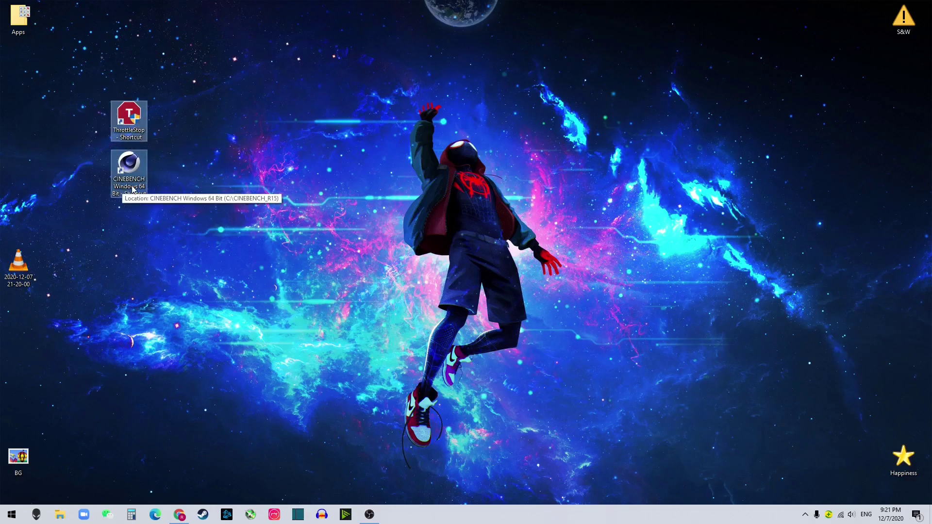
pyautogui.click(167, 148)
# Launch ThrottleStop and move its window to the right side of the screen
pyautogui.click(127, 118)
pyautogui.doubleClick(128, 118)
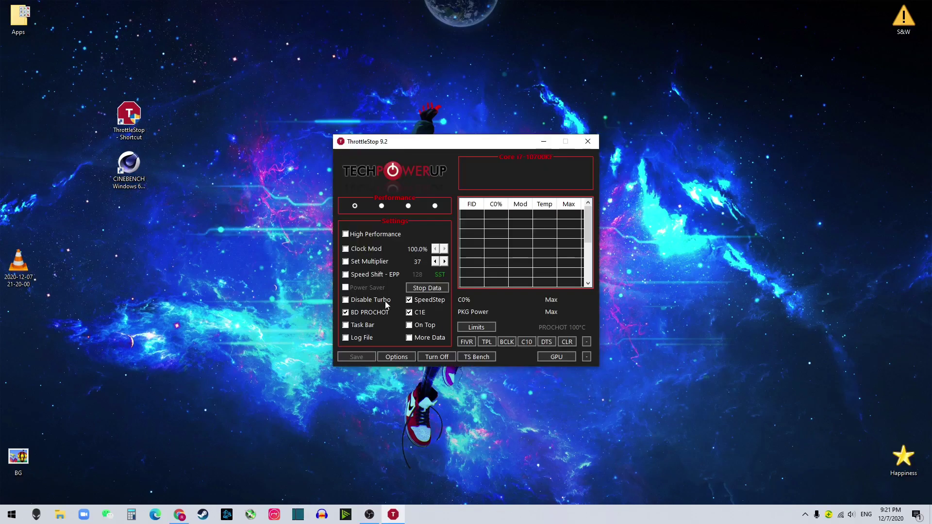
pyautogui.moveTo(437, 145); pyautogui.dragTo(762, 114)
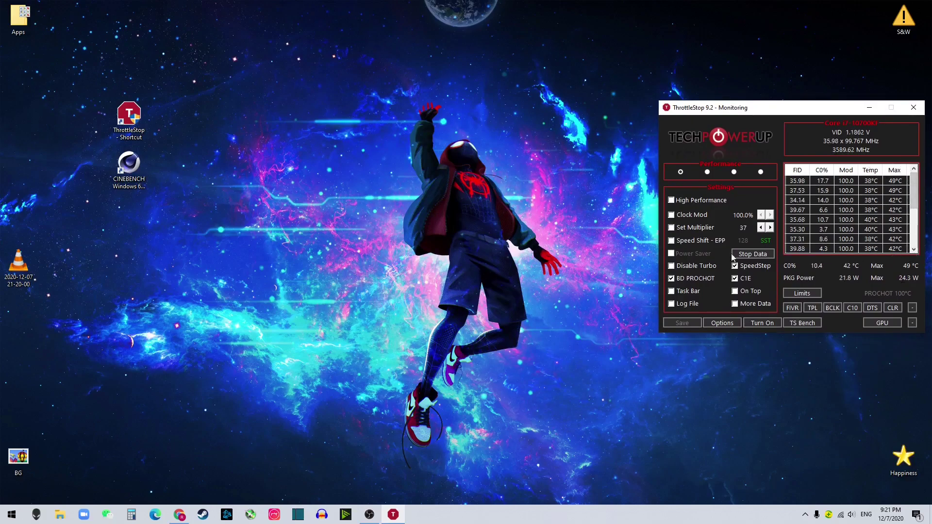
# Shift the Cinebench shortcut so its full name shows, then select it
pyautogui.moveTo(129, 165); pyautogui.dragTo(165, 165)
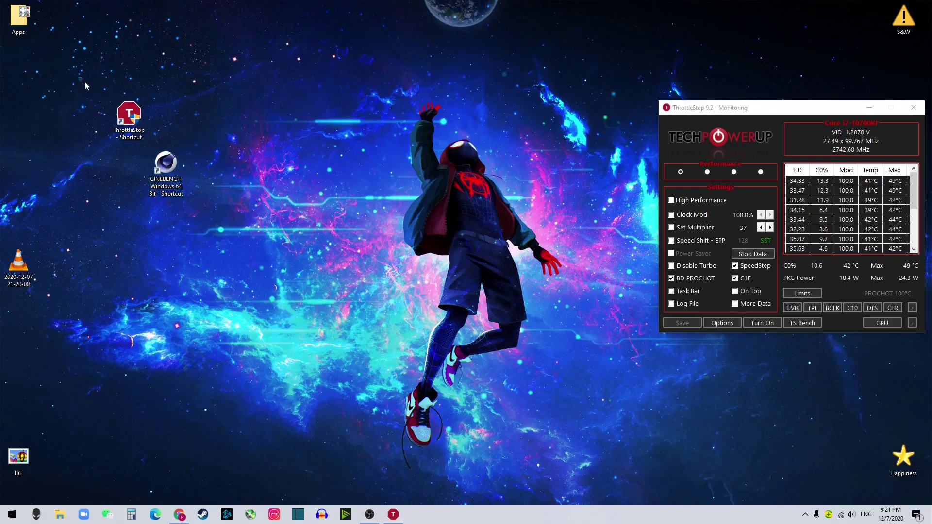
pyautogui.moveTo(85, 86); pyautogui.dragTo(203, 225)
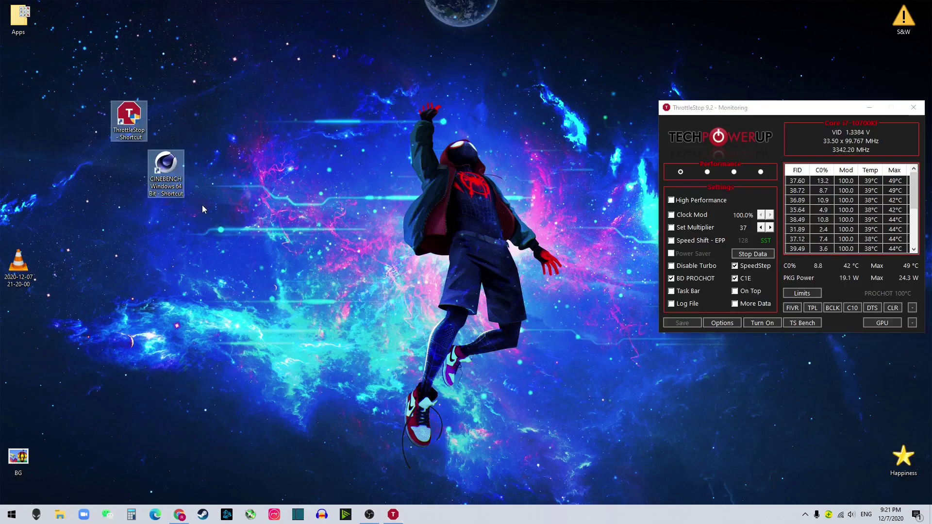
pyautogui.click(181, 161)
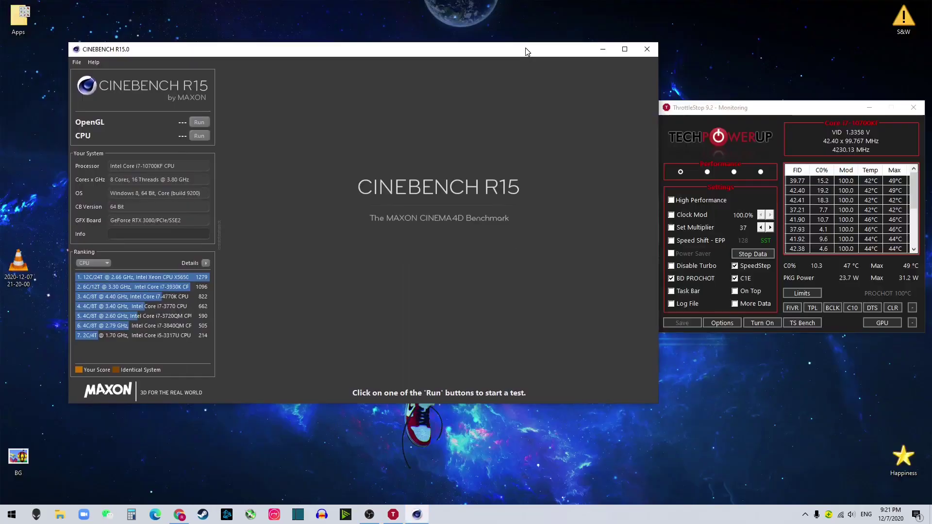
# Open ThrottleStop's FIVR dialog, look over the CPU Cache and CPU Core voltage settings, and close it unchanged
pyautogui.moveTo(760, 107); pyautogui.dragTo(761, 113)
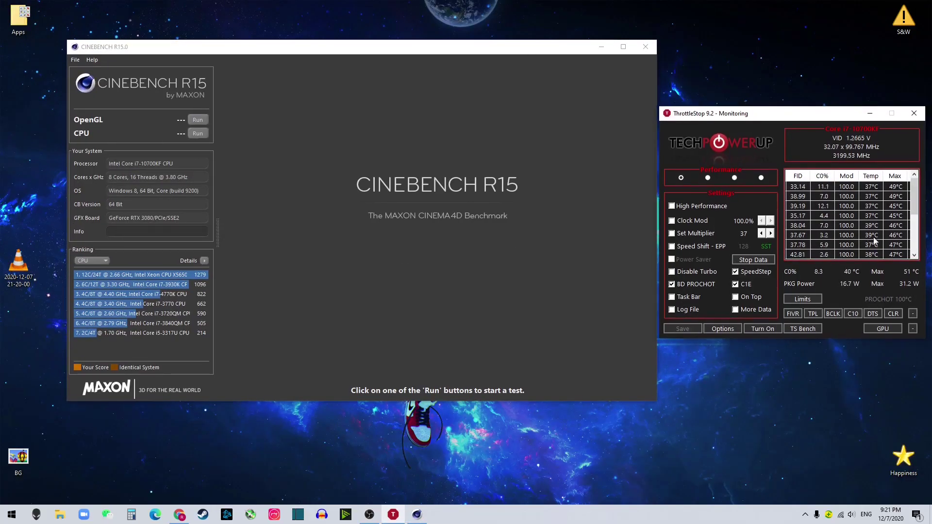
pyautogui.click(794, 315)
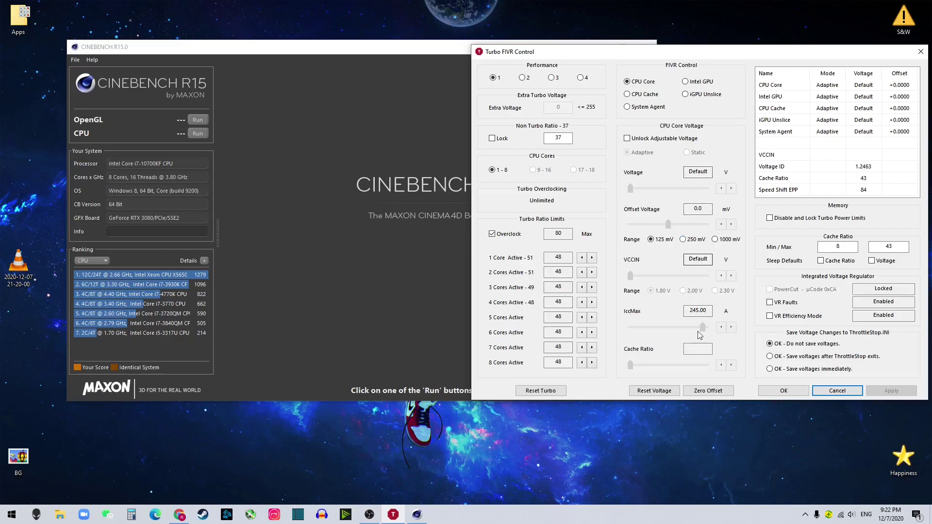
pyautogui.click(640, 94)
pyautogui.click(643, 81)
pyautogui.click(648, 106)
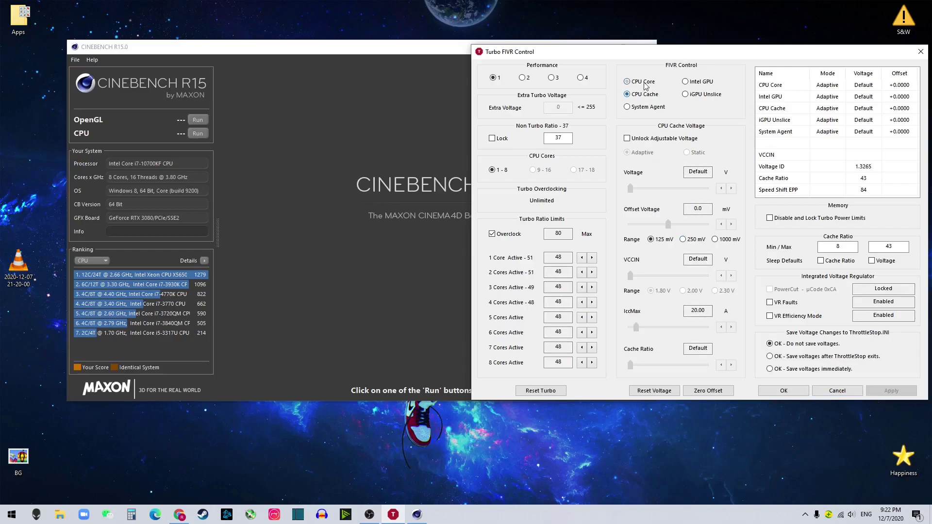
pyautogui.click(646, 82)
pyautogui.click(920, 52)
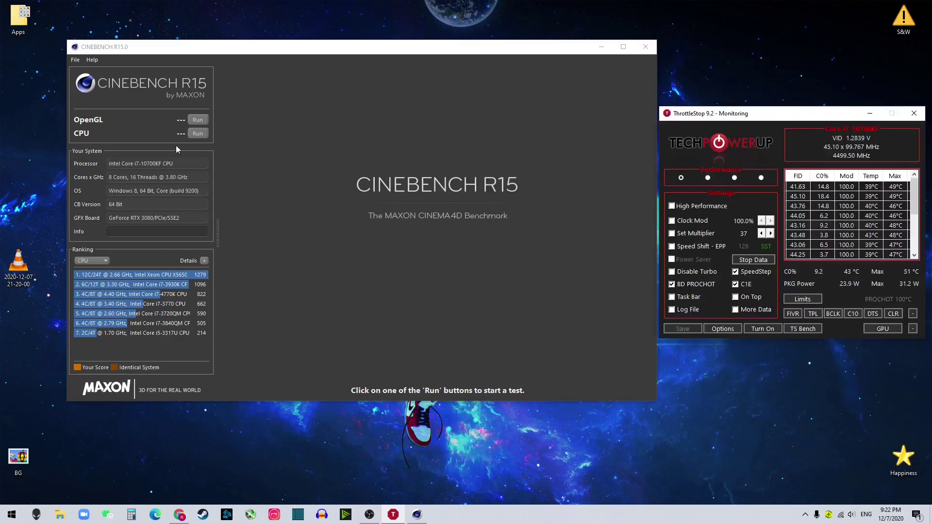
# Run the Cinebench R15 CPU render test for a baseline score of 1897 cb
pyautogui.click(198, 133)
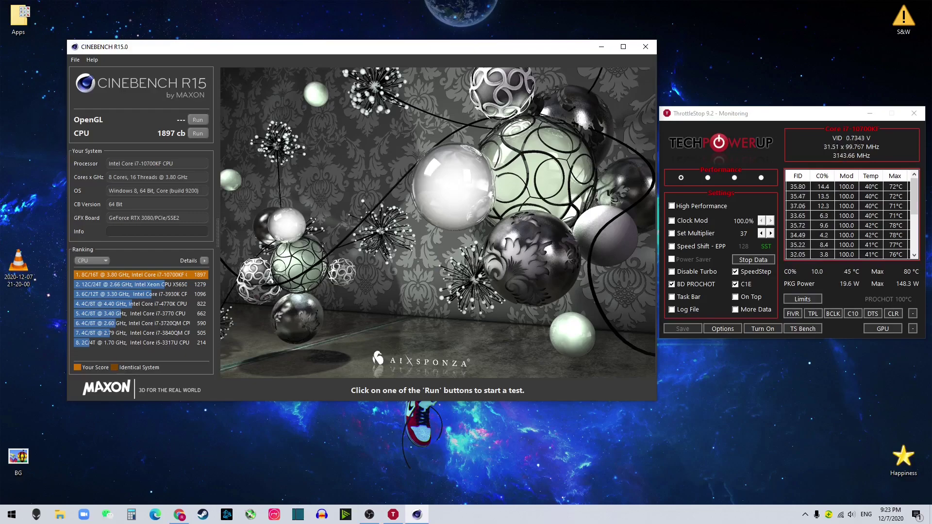
# In FIVR, unlock adjustable voltage for CPU Core and set its offset to -100.6 mV
pyautogui.click(791, 314)
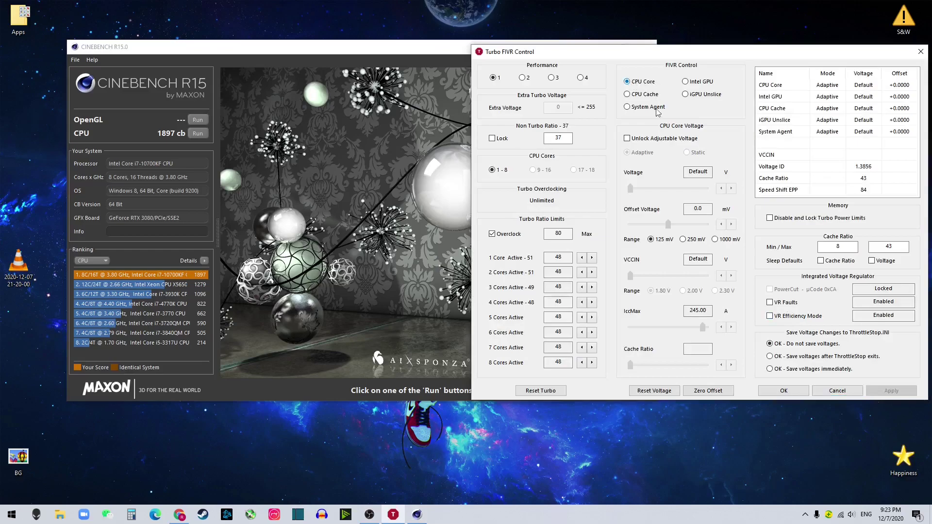
pyautogui.click(650, 140)
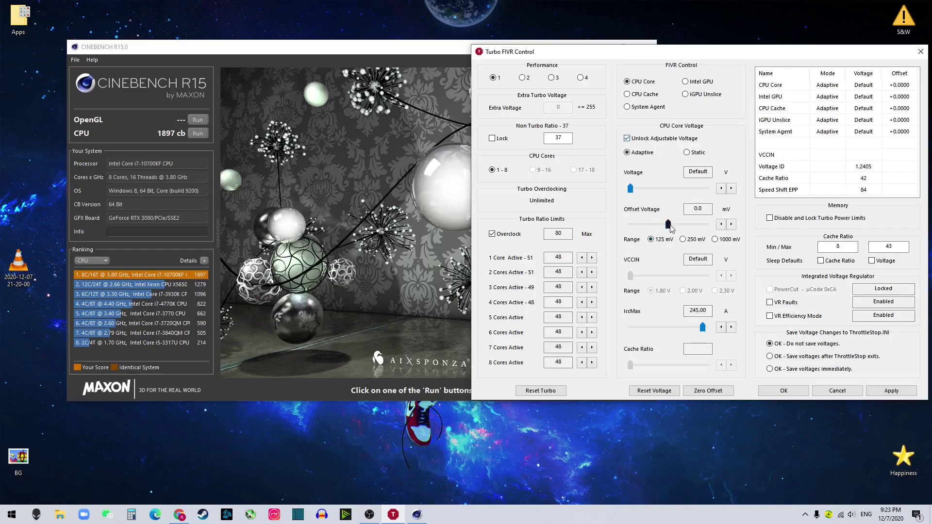
pyautogui.moveTo(668, 225); pyautogui.dragTo(640, 227)
# Unlock CPU Cache voltage, set its offset to -100.6 mV, then apply both offsets
pyautogui.click(627, 97)
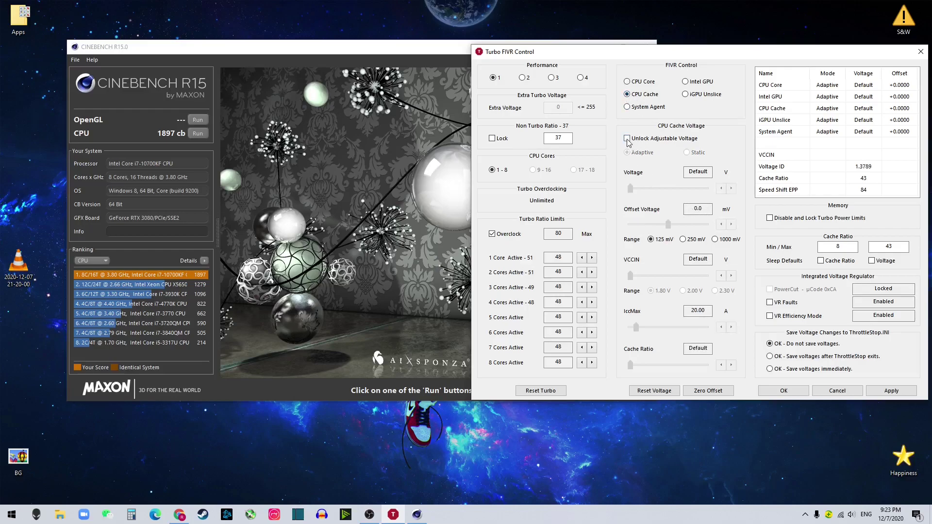
pyautogui.click(627, 138)
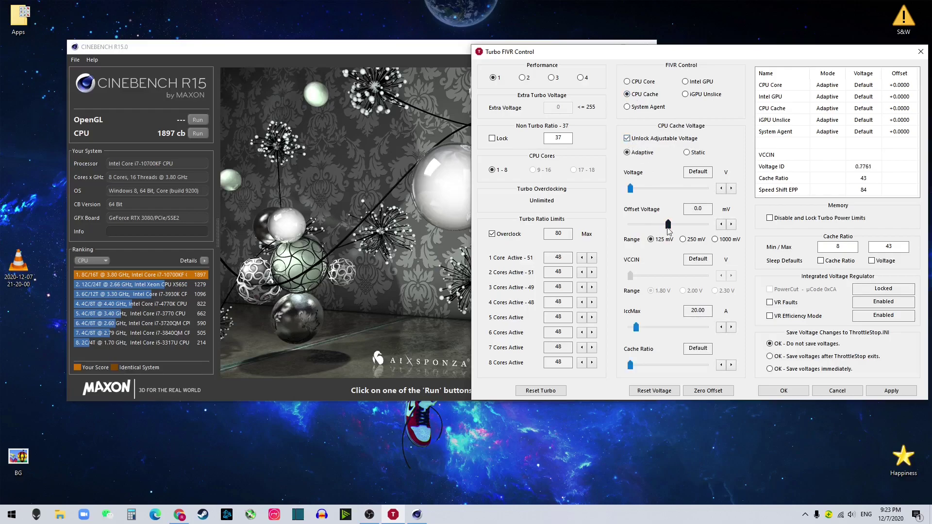
pyautogui.moveTo(668, 224); pyautogui.dragTo(640, 228)
pyautogui.click(638, 82)
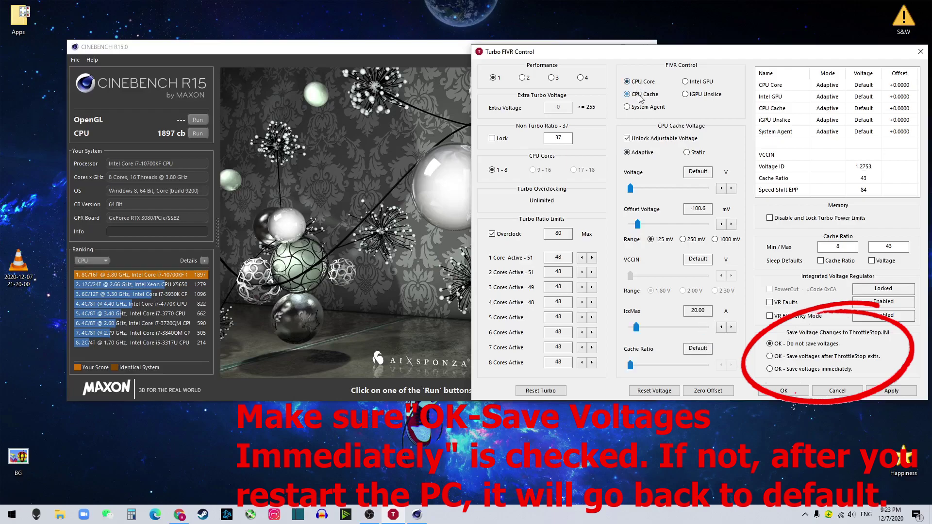
pyautogui.click(640, 94)
pyautogui.click(886, 394)
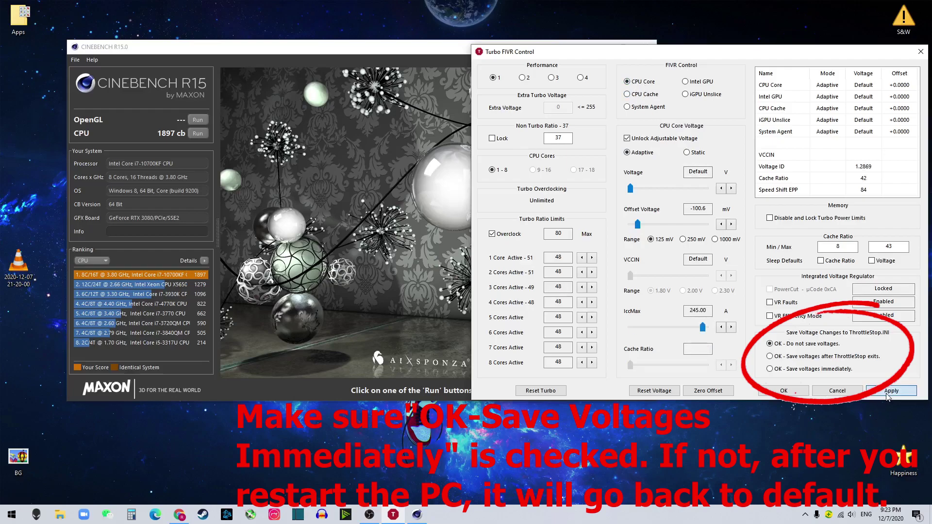
pyautogui.click(783, 391)
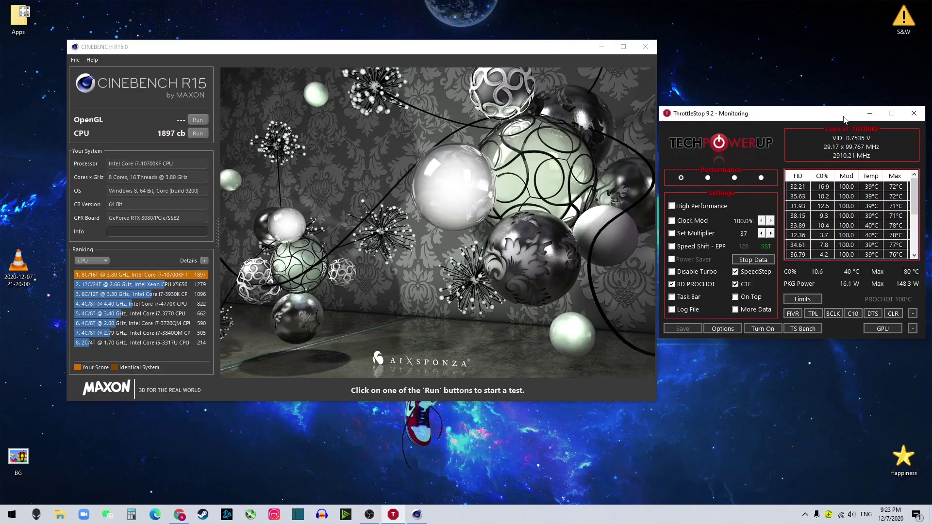
# Close the ThrottleStop monitoring window and relaunch ThrottleStop from its desktop shortcut
pyautogui.moveTo(845, 119); pyautogui.dragTo(827, 100)
pyautogui.click(897, 94)
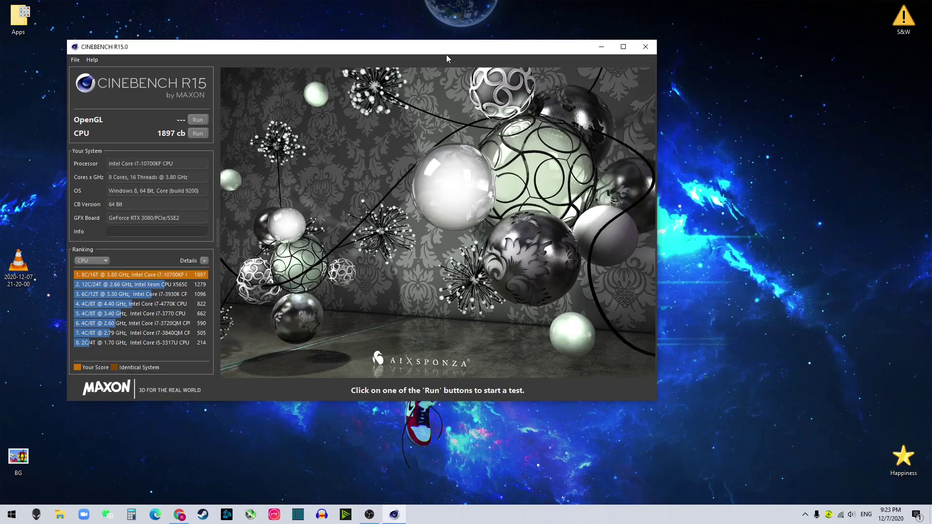
pyautogui.moveTo(446, 58); pyautogui.dragTo(546, 56)
pyautogui.doubleClick(129, 114)
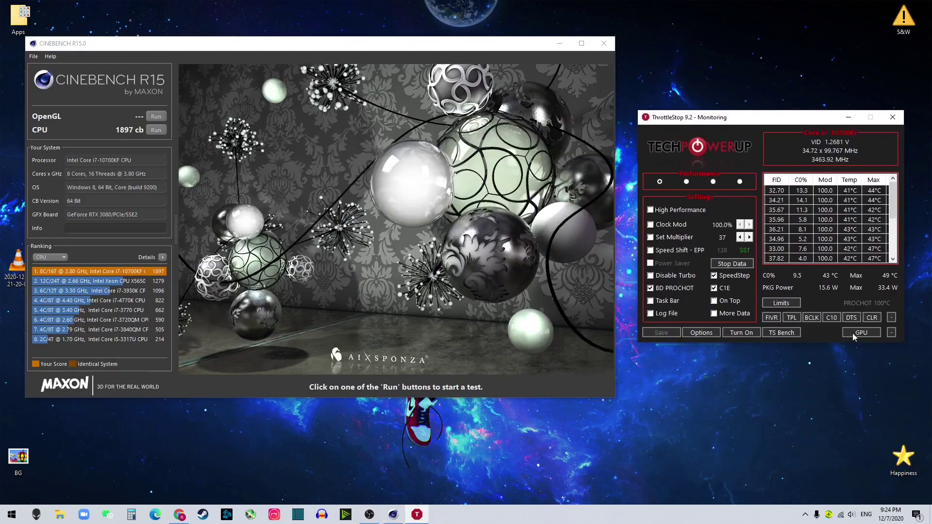
# Rerun the CPU benchmark with the undervolt, scoring 1898 cb at a 72 °C peak
pyautogui.click(157, 131)
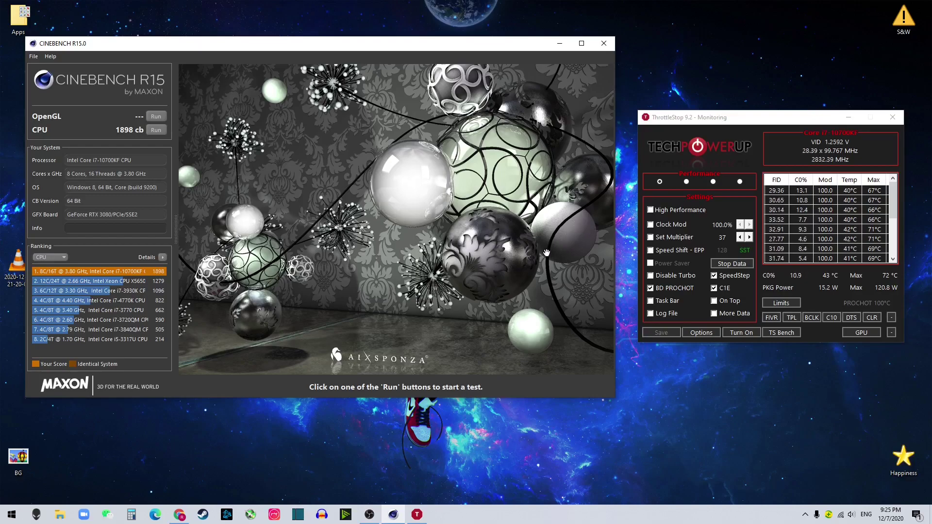
pyautogui.moveTo(774, 118); pyautogui.dragTo(756, 117)
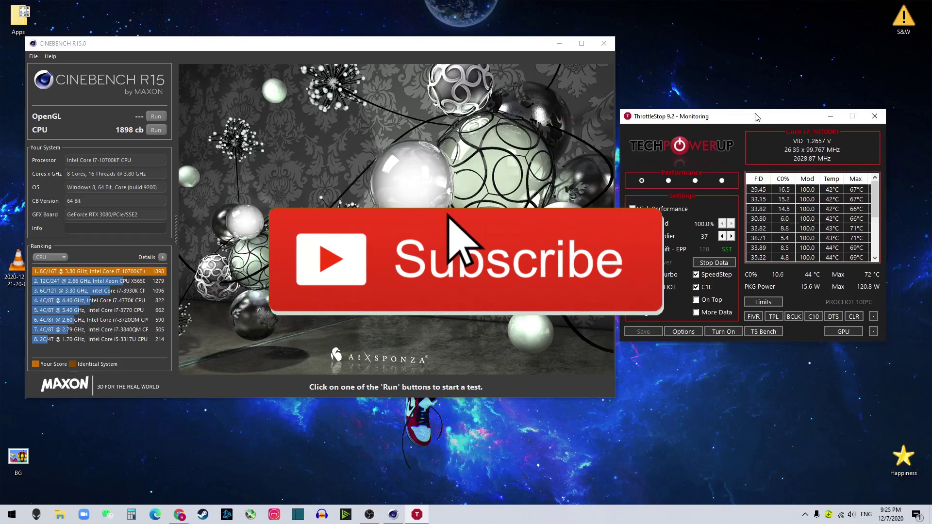